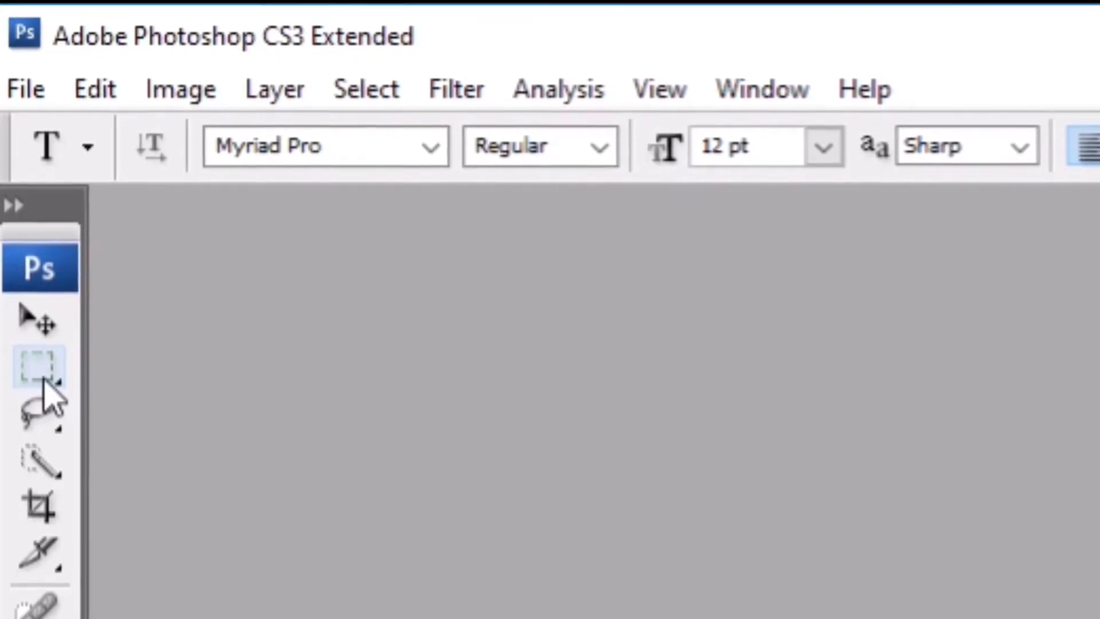
# Activate the Rectangular Marquee tool from the marquee tool group
pyautogui.click(44, 381)
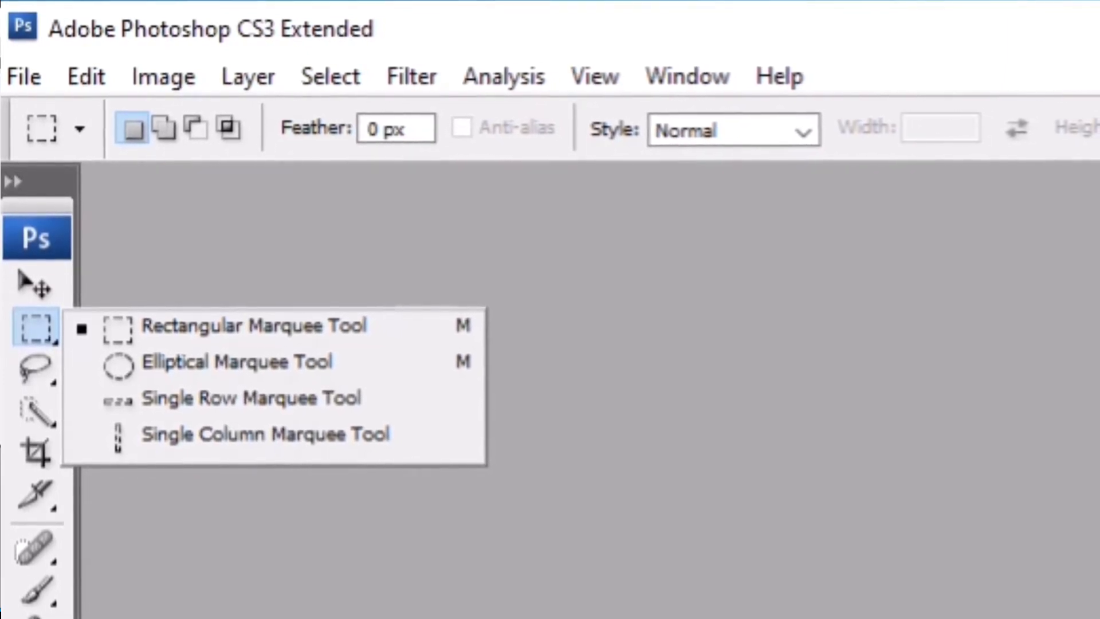
pyautogui.press('Escape')
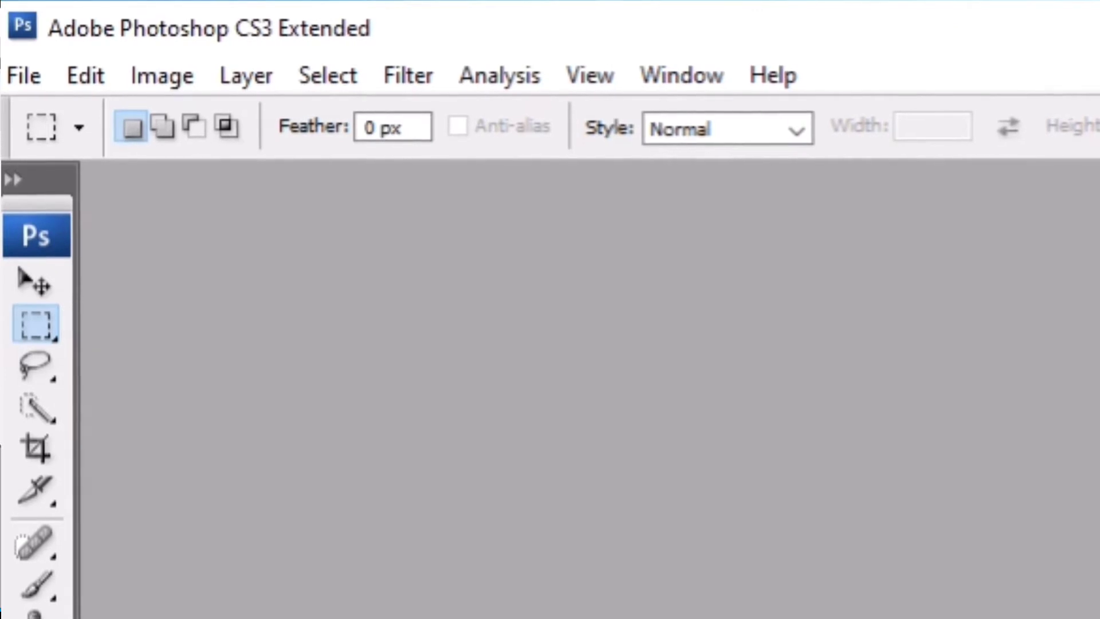
pyautogui.click(57, 321)
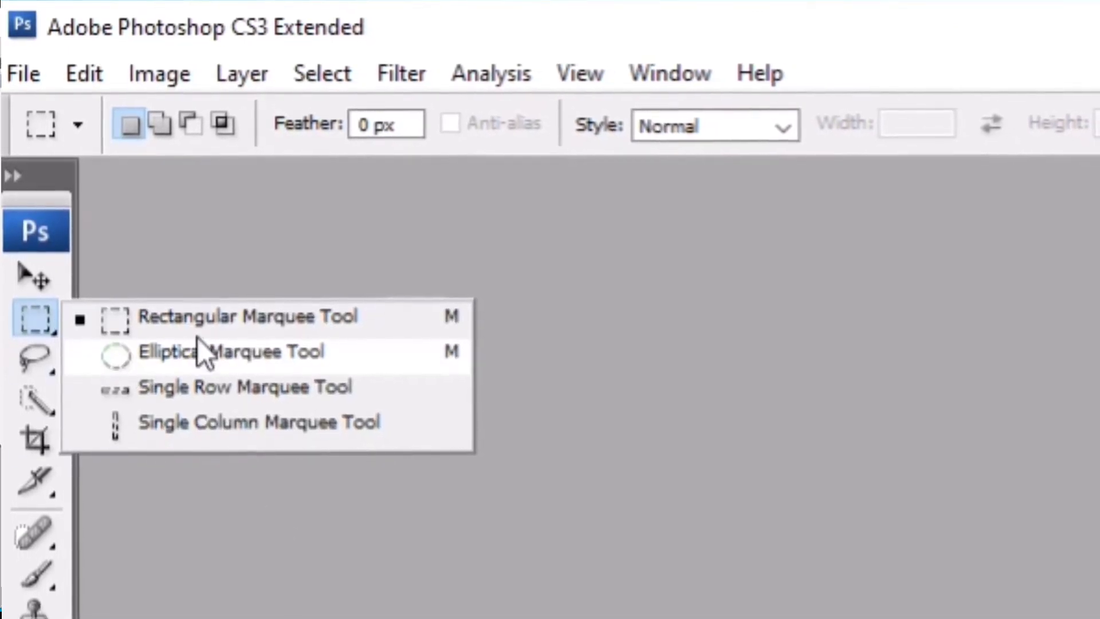
pyautogui.click(209, 324)
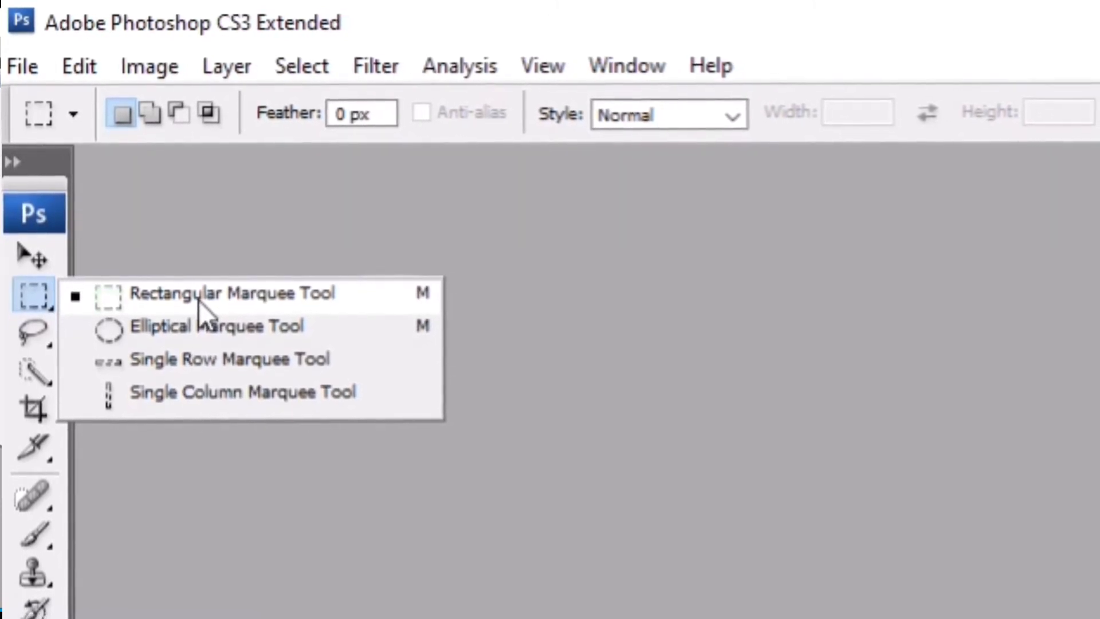
pyautogui.click(198, 299)
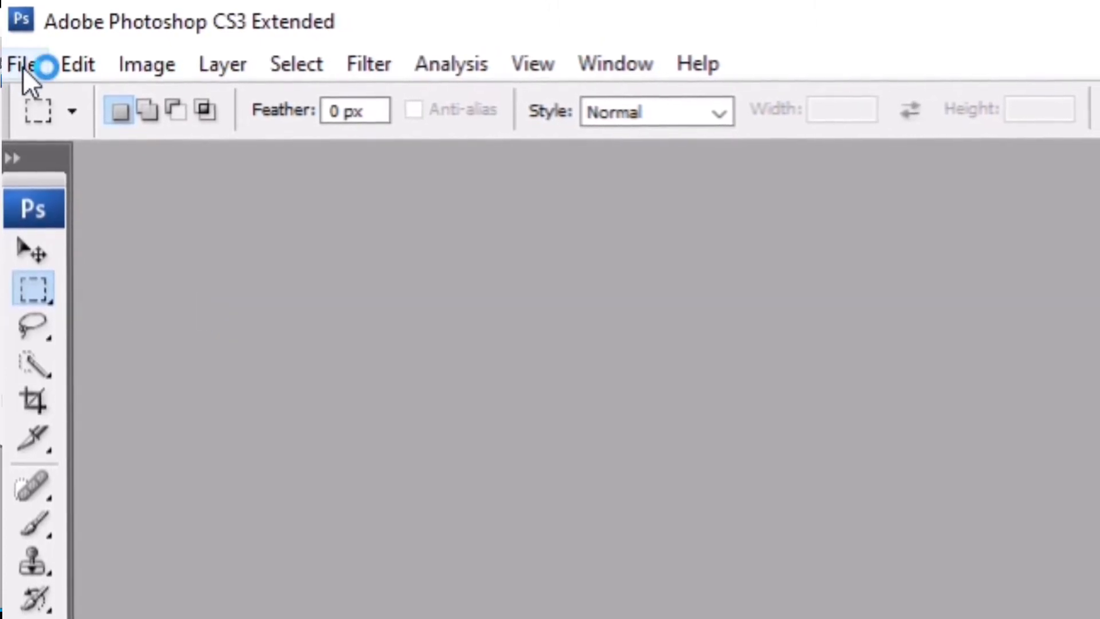
# Create a new blank document, maximize its window and set the zoom to 200%
pyautogui.click(23, 67)
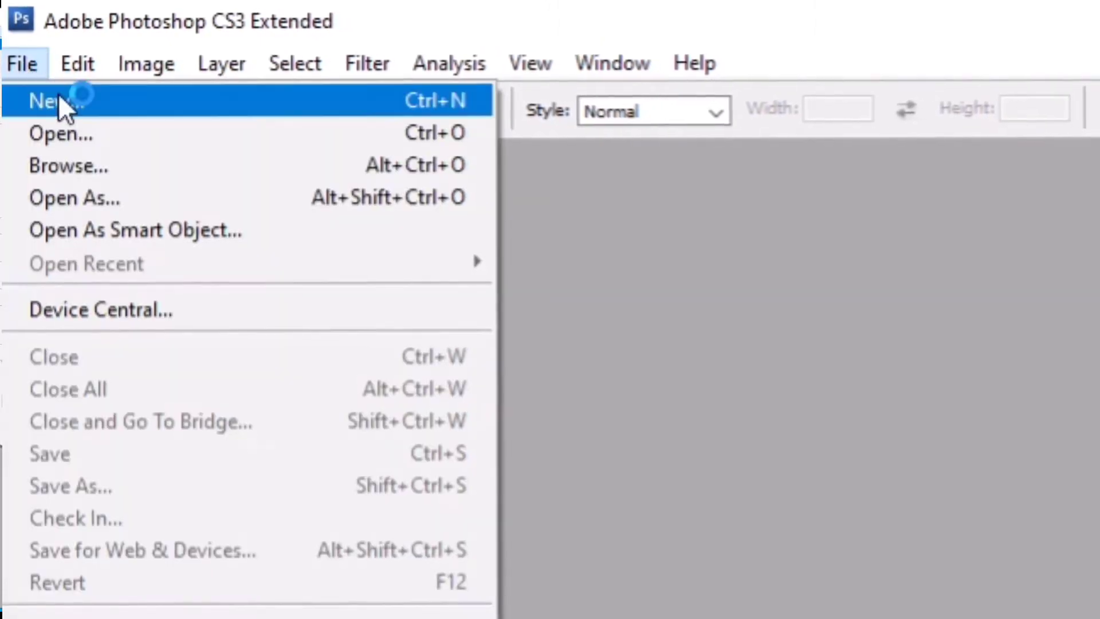
pyautogui.click(61, 100)
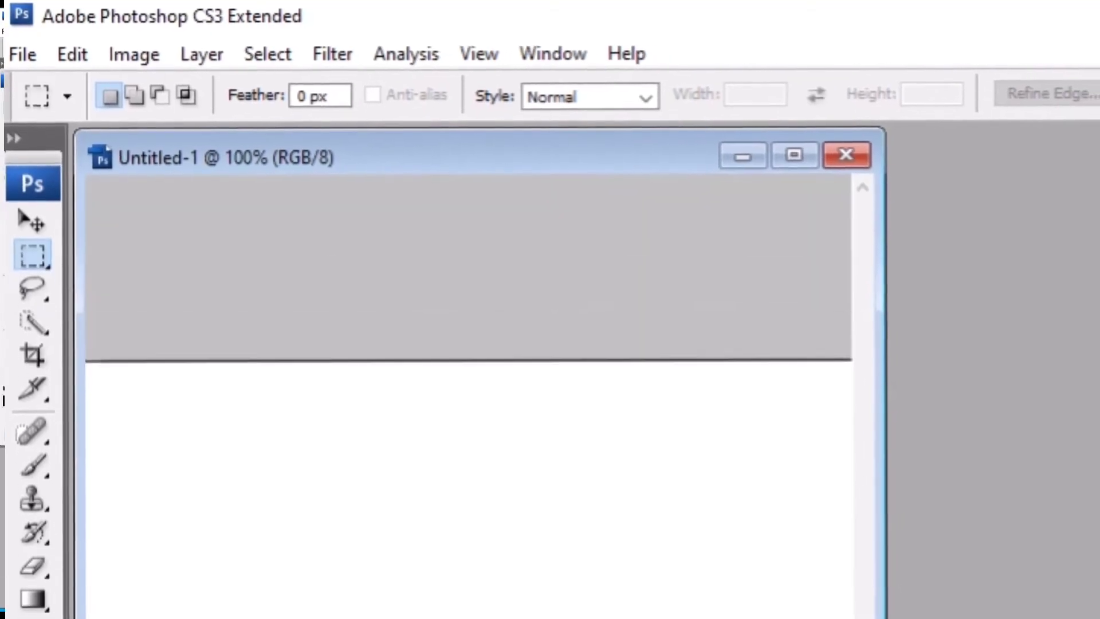
pyautogui.click(794, 154)
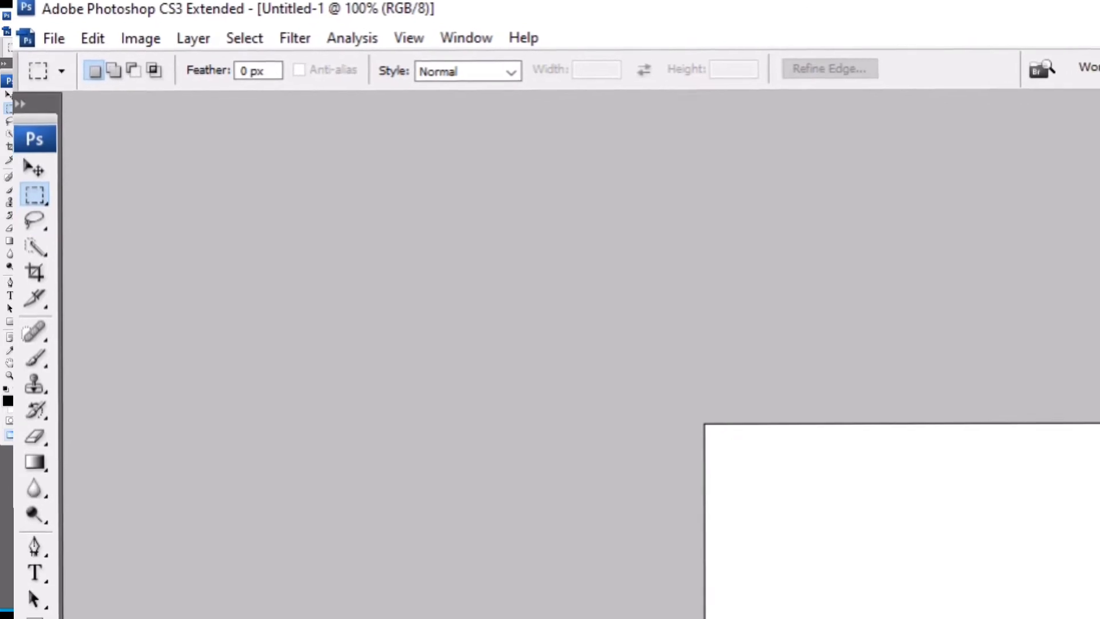
pyautogui.hotkey('ctrl', '+')
pyautogui.hotkey('ctrl', '+')
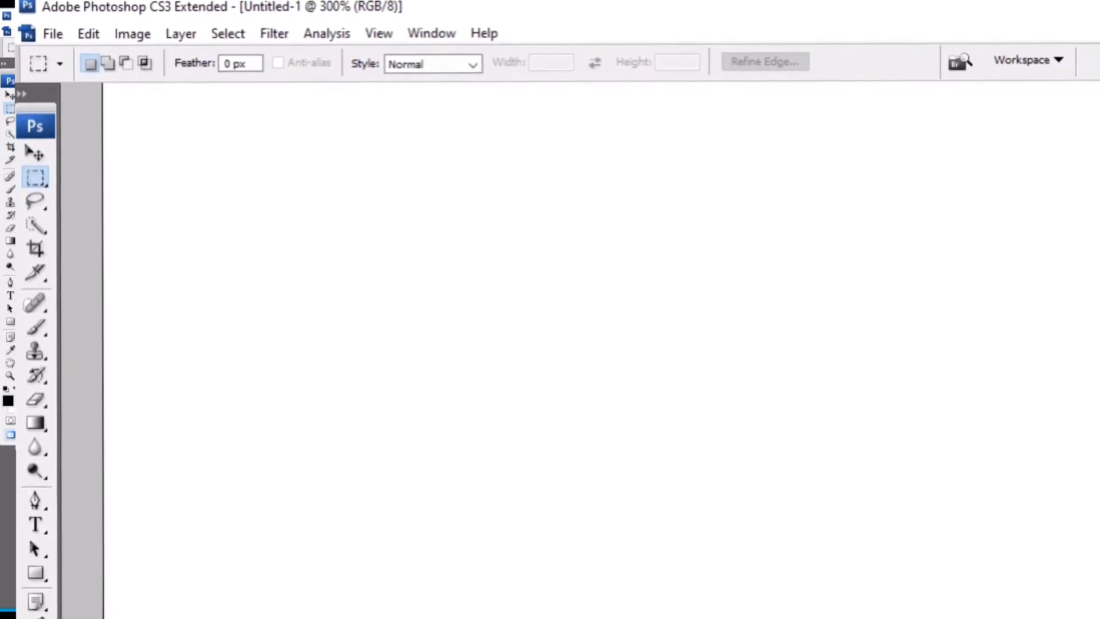
pyautogui.hotkey('ctrl', '-')
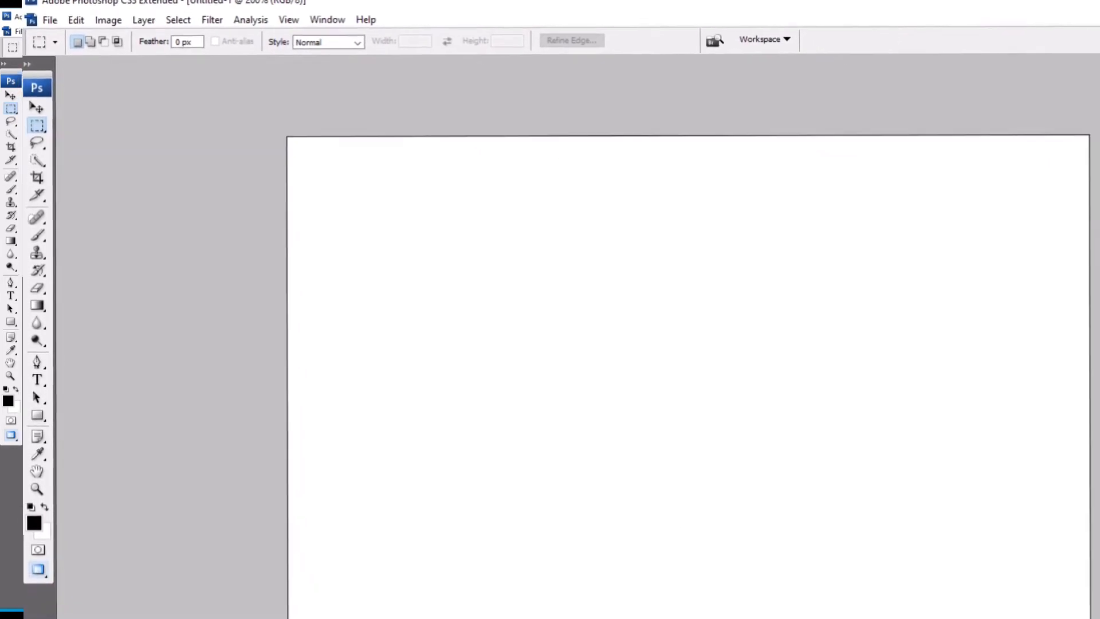
# Draw a rectangular marquee selection in the upper-left part of the blank canvas using the Rectangular Marquee tool
pyautogui.click(38, 121)
pyautogui.click(116, 120)
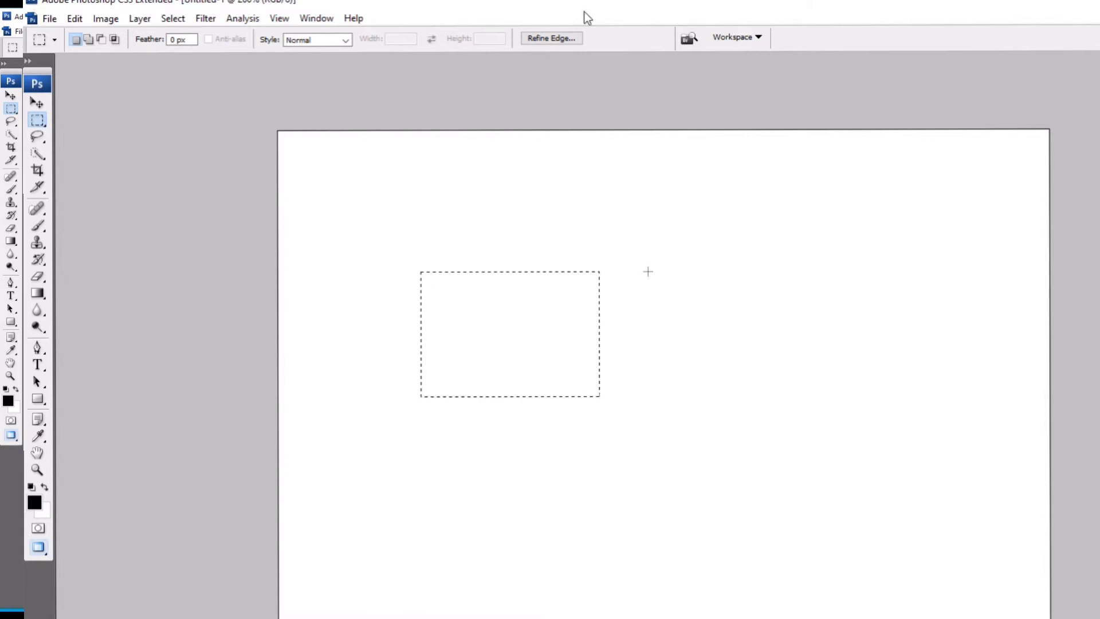
pyautogui.click(41, 123)
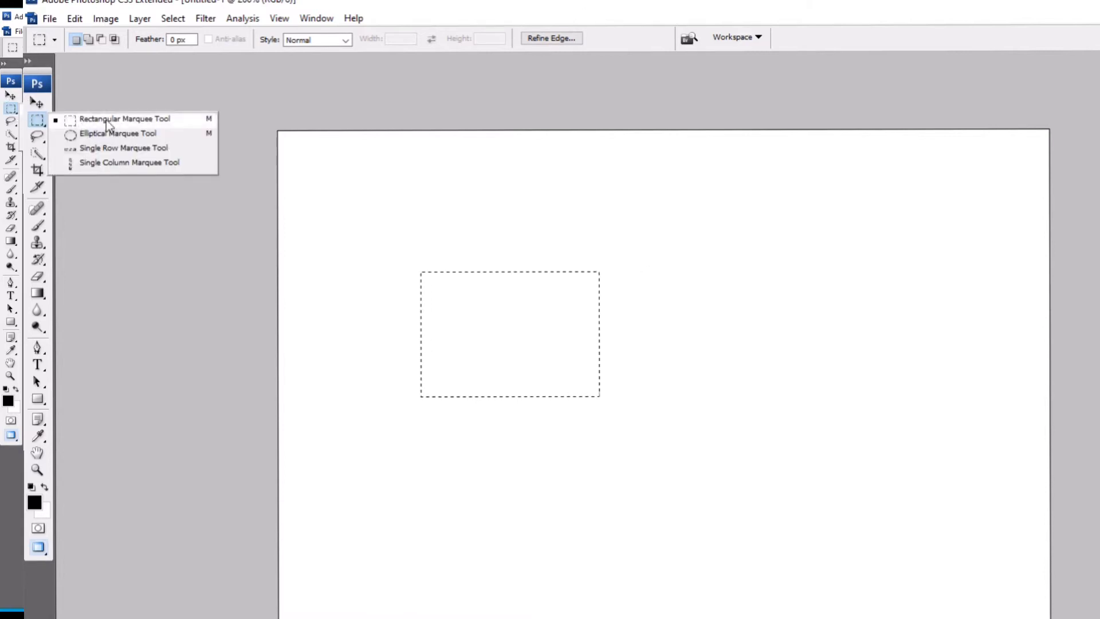
pyautogui.click(160, 123)
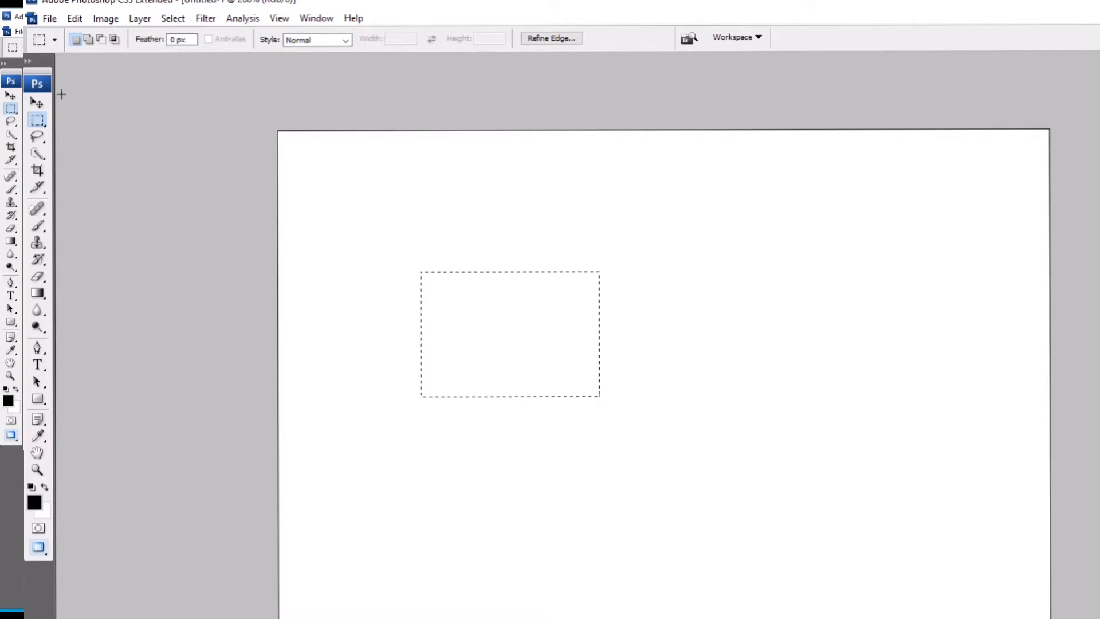
pyautogui.click(38, 103)
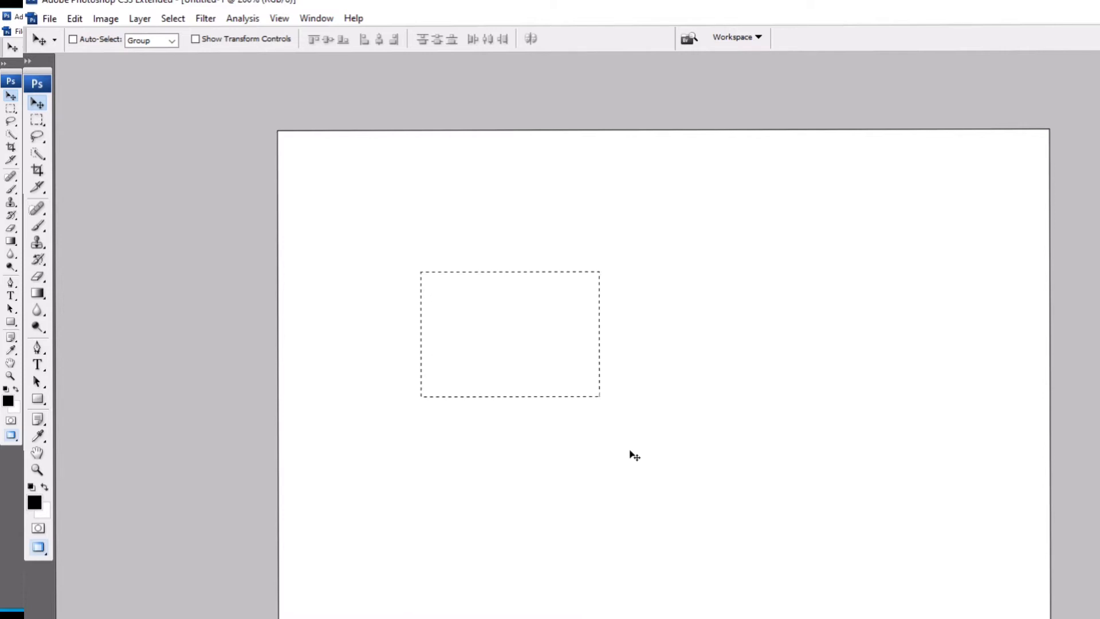
pyautogui.press('m')
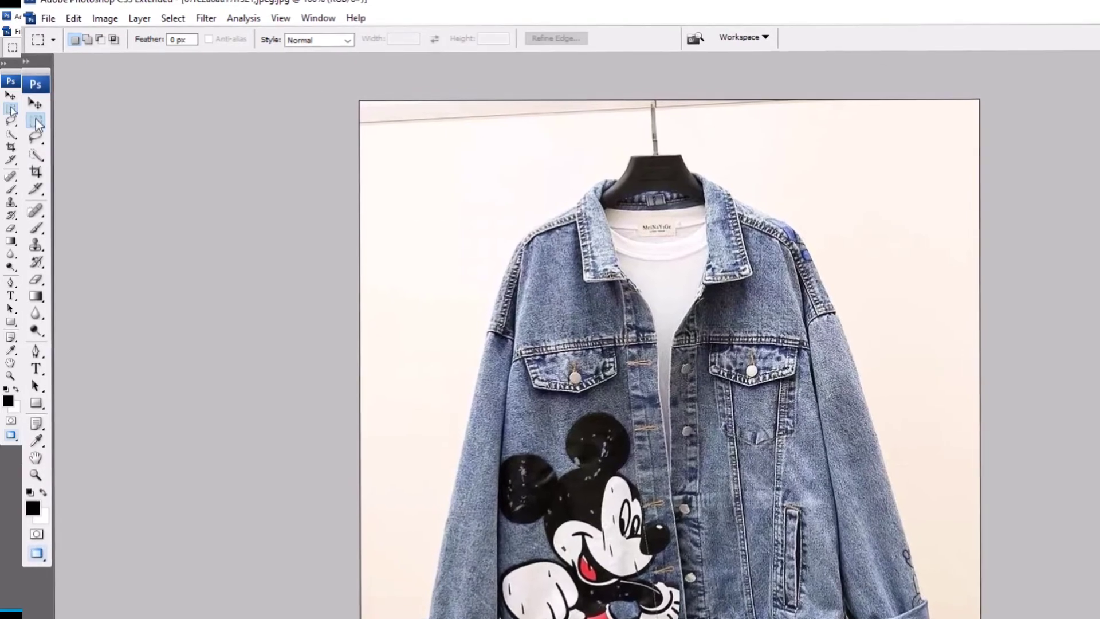
# Draw a large rectangular marquee selection around the denim jacket in the photo
pyautogui.rightClick(35, 123)
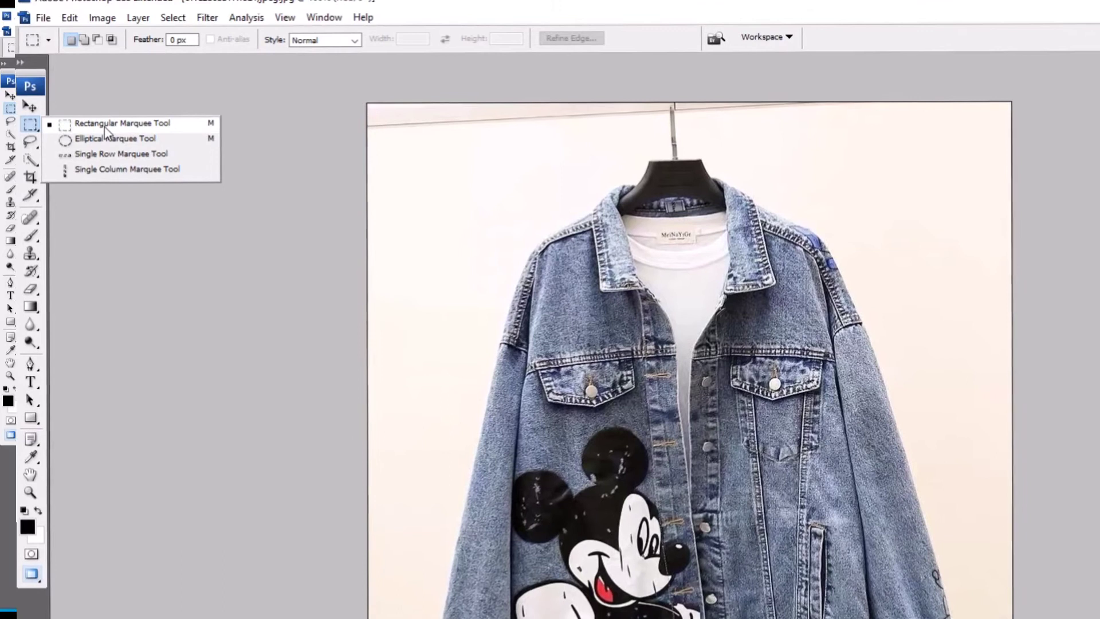
pyautogui.click(106, 127)
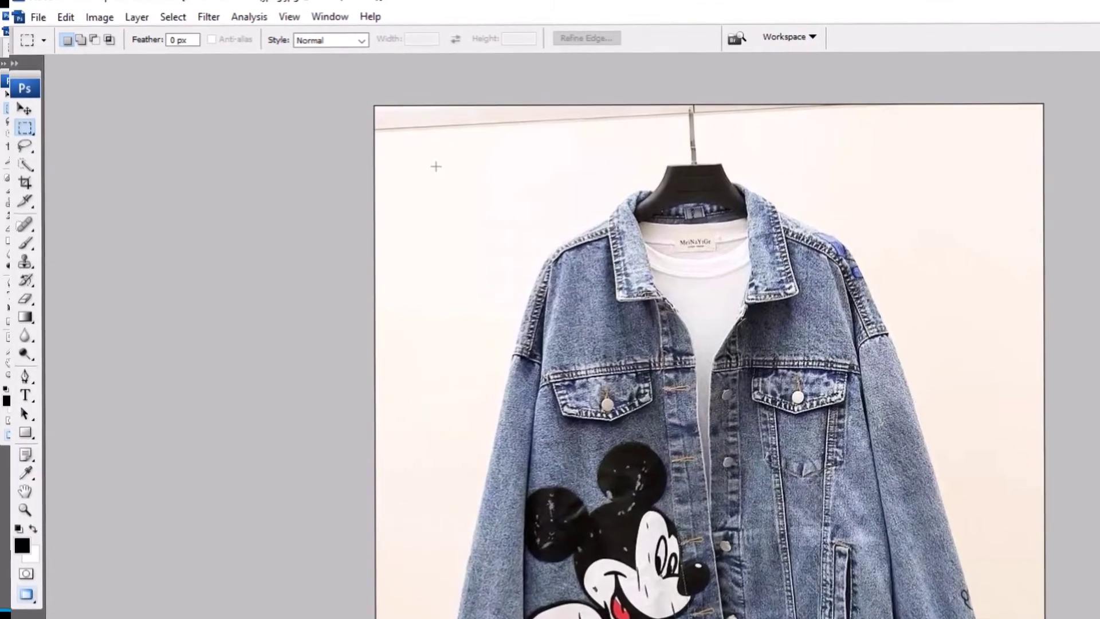
pyautogui.moveTo(437, 167); pyautogui.dragTo(1045, 618)
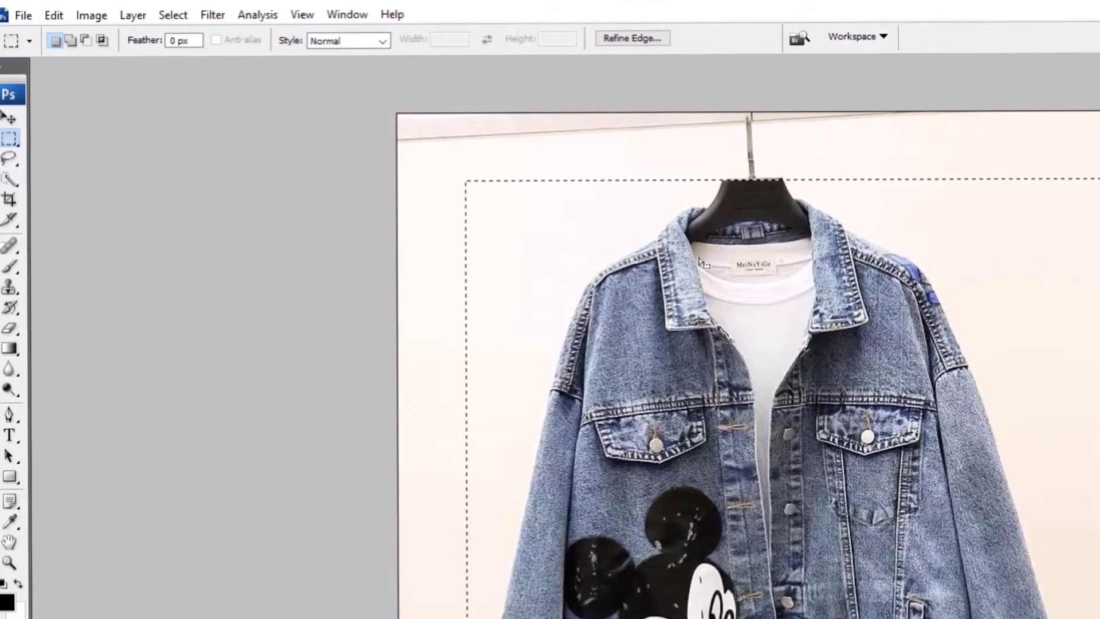
# Shift the selected jacket area within the photo using the Move tool
pyautogui.click(17, 118)
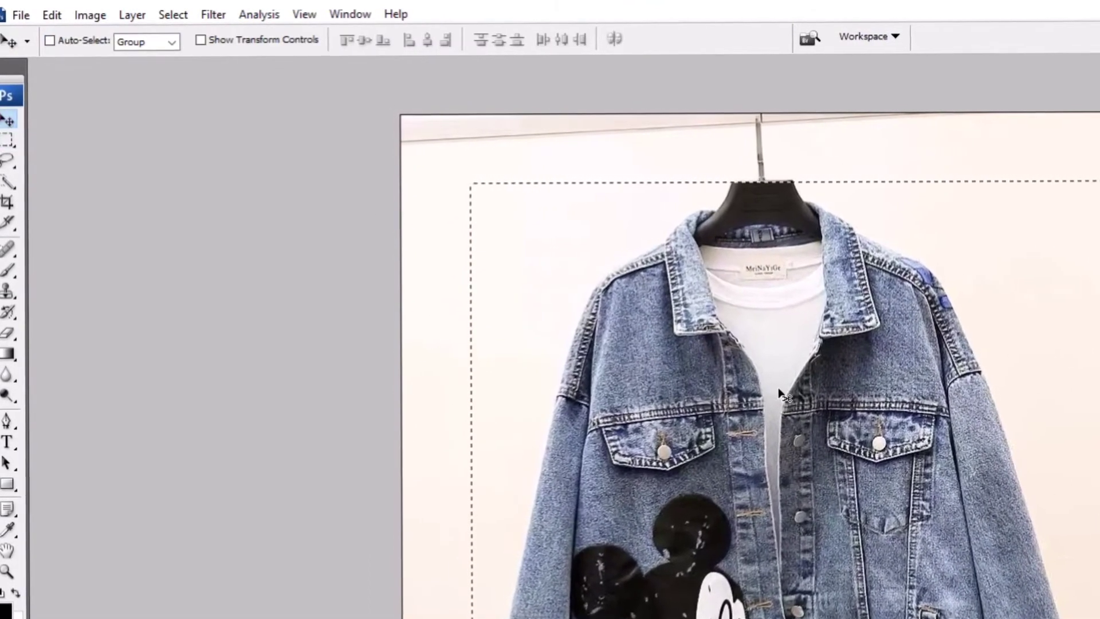
pyautogui.moveTo(705, 362); pyautogui.dragTo(806, 430)
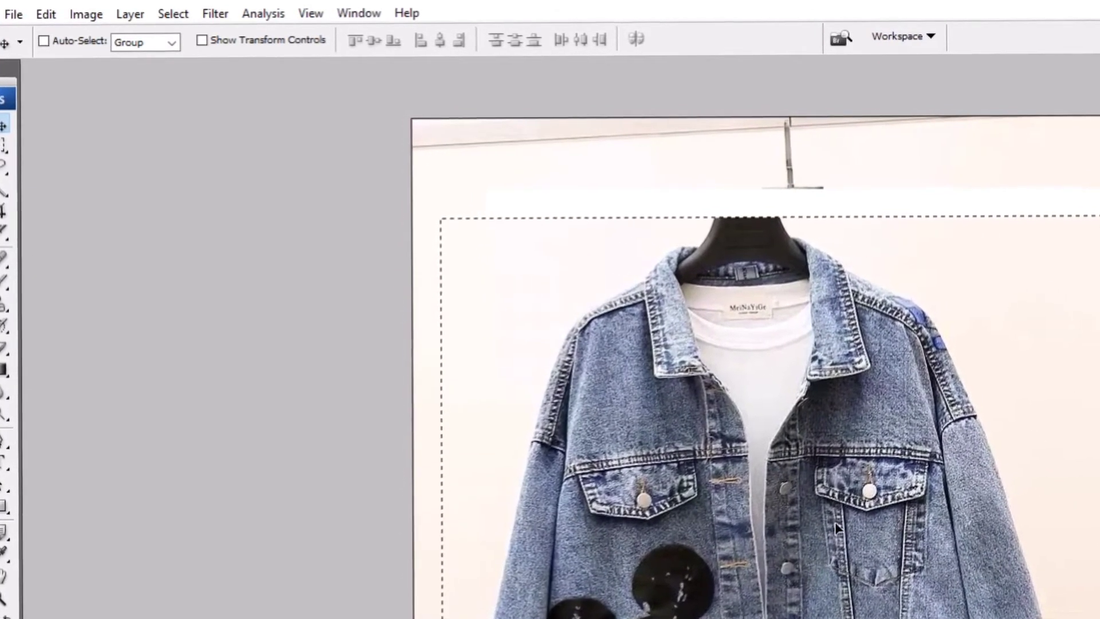
pyautogui.moveTo(819, 560); pyautogui.dragTo(846, 491)
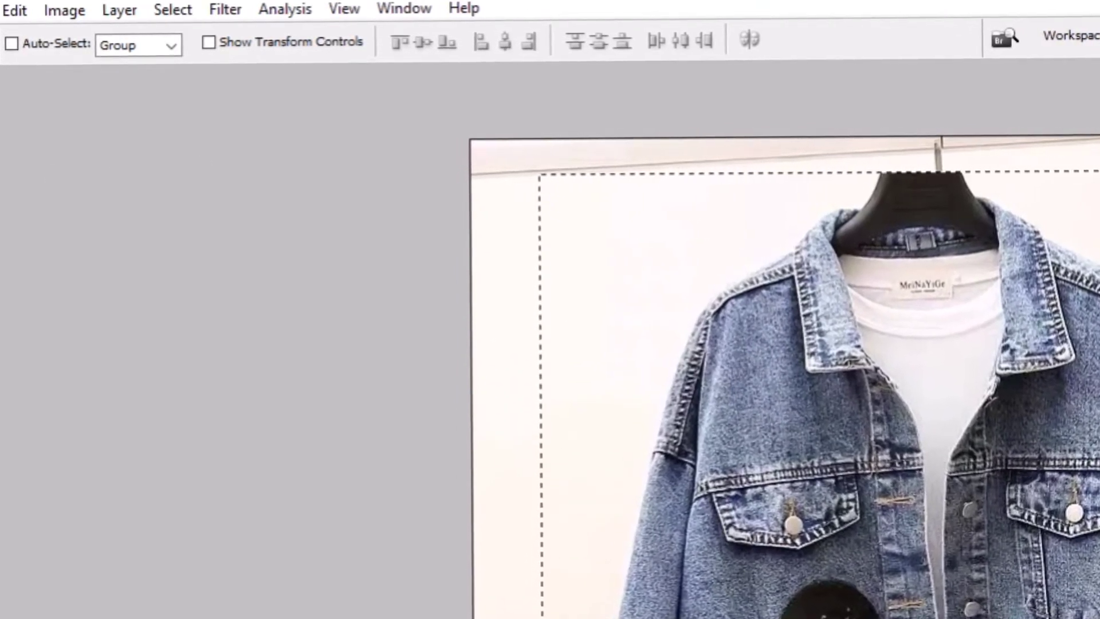
# Set the Rectangular Marquee style to Fixed Ratio with width 1 and height 2
pyautogui.press('m')
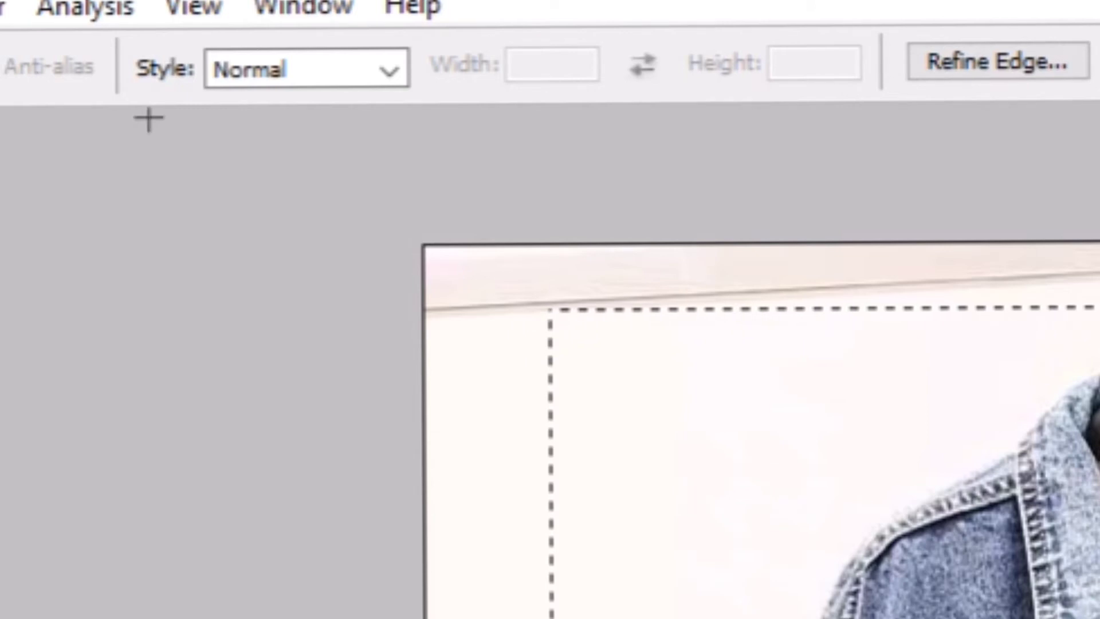
pyautogui.click(386, 73)
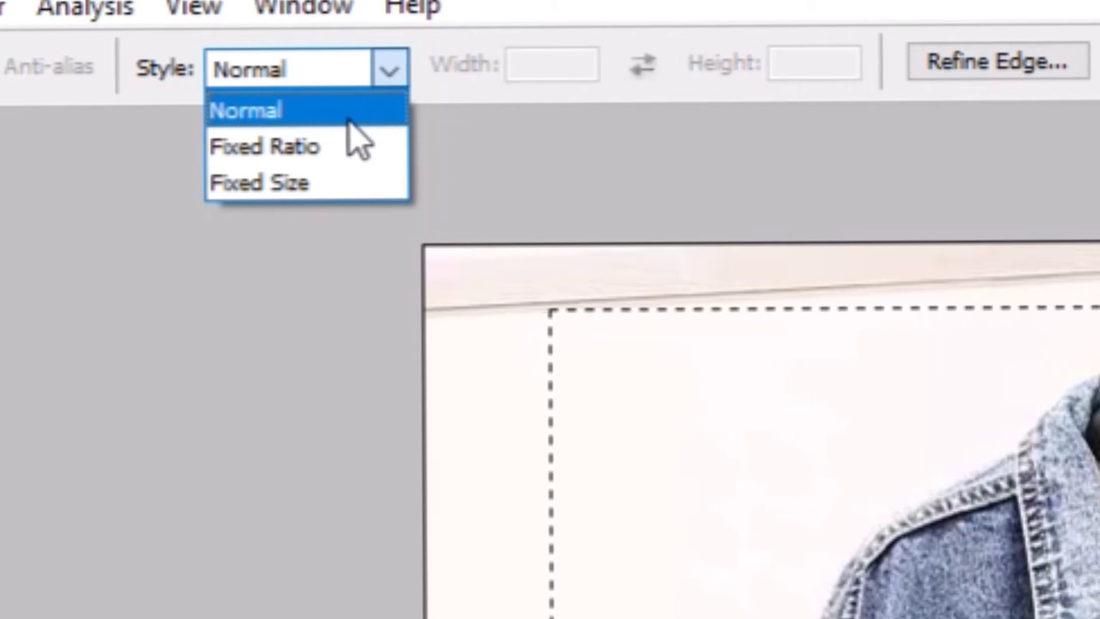
pyautogui.click(259, 148)
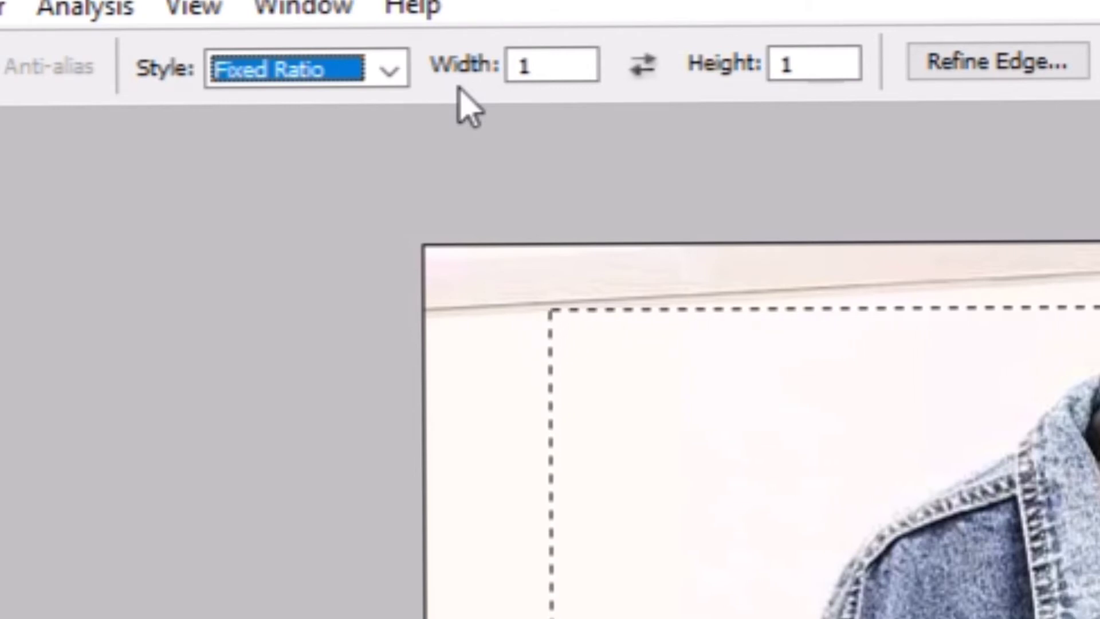
pyautogui.click(820, 63)
pyautogui.press('BackSpace')
pyautogui.write('2')
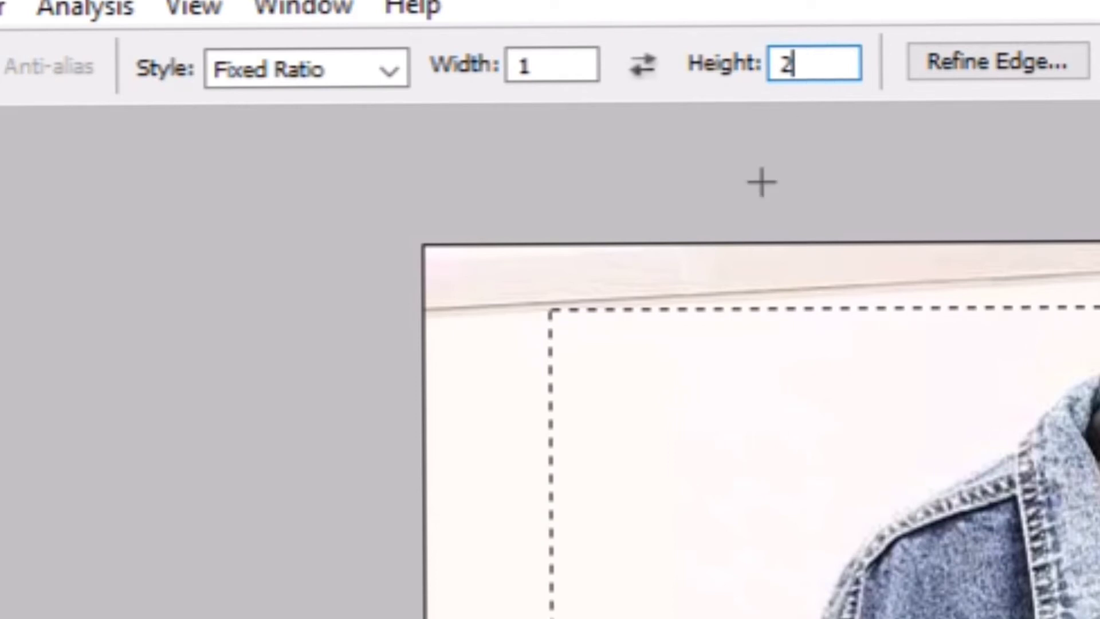
# Set the Rectangular Marquee style to Fixed Size
pyautogui.click(392, 70)
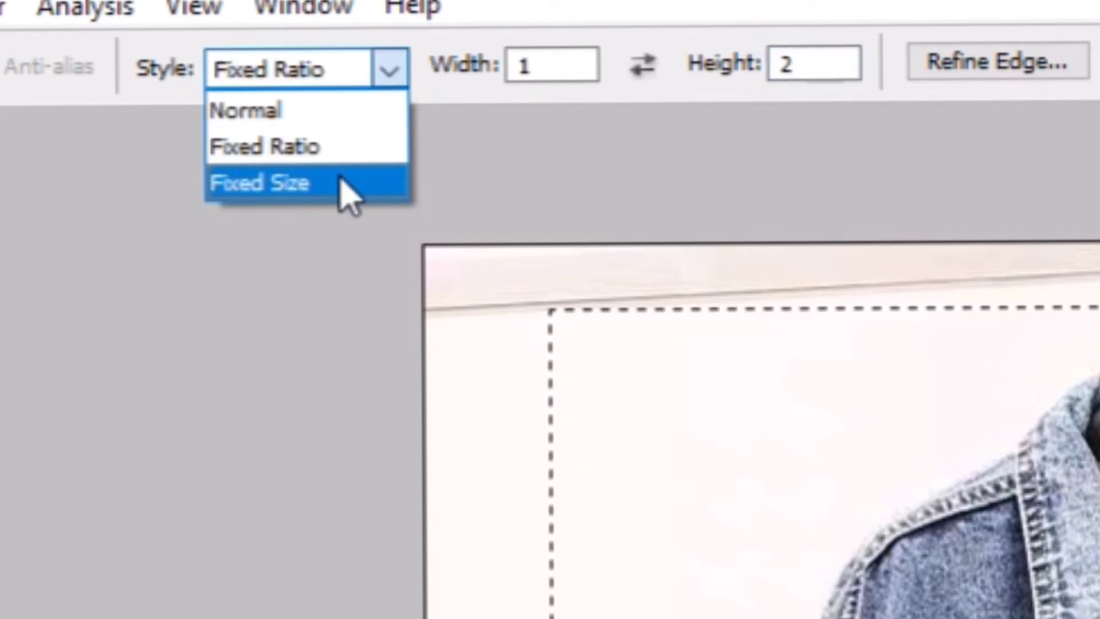
pyautogui.click(344, 183)
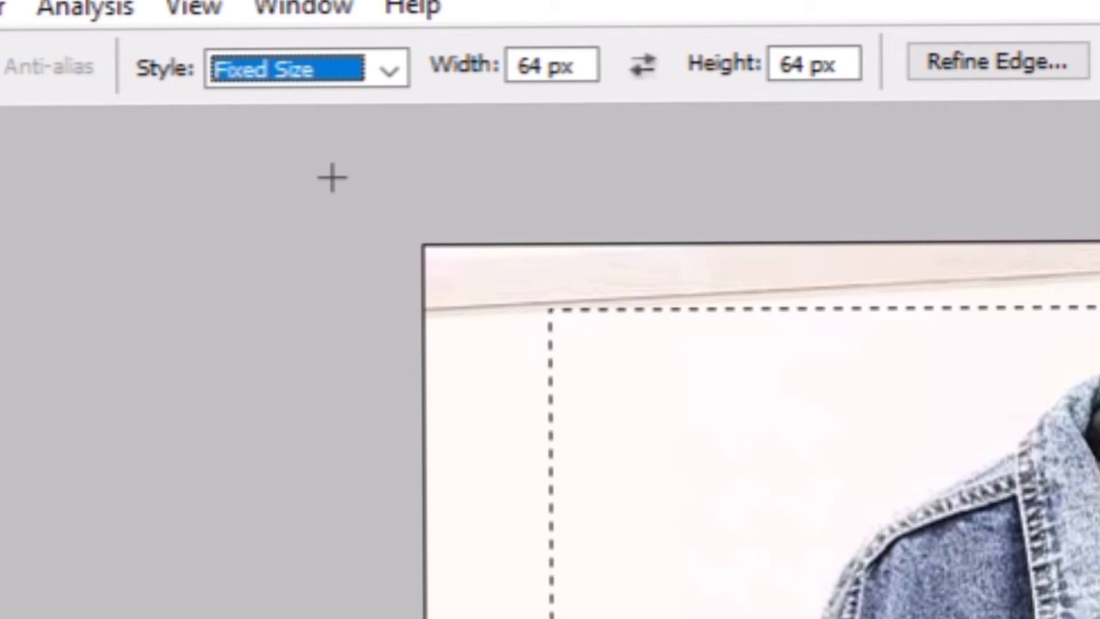
pyautogui.click(388, 71)
pyautogui.click(309, 182)
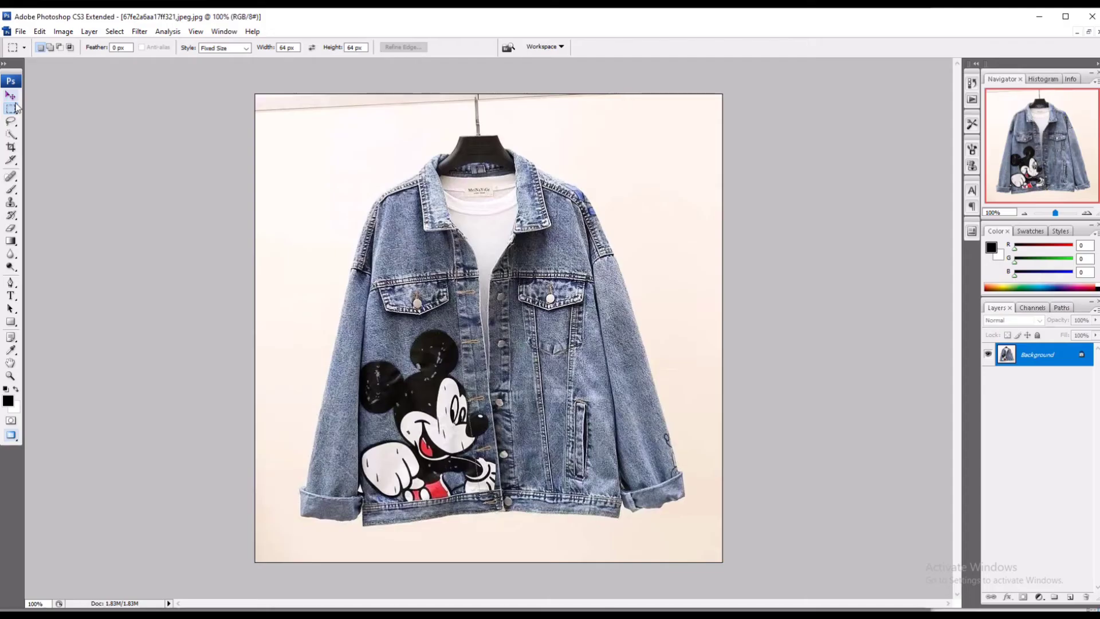
# Draw a large elliptical selection over the denim jacket with the Elliptical Marquee tool
pyautogui.click(11, 108)
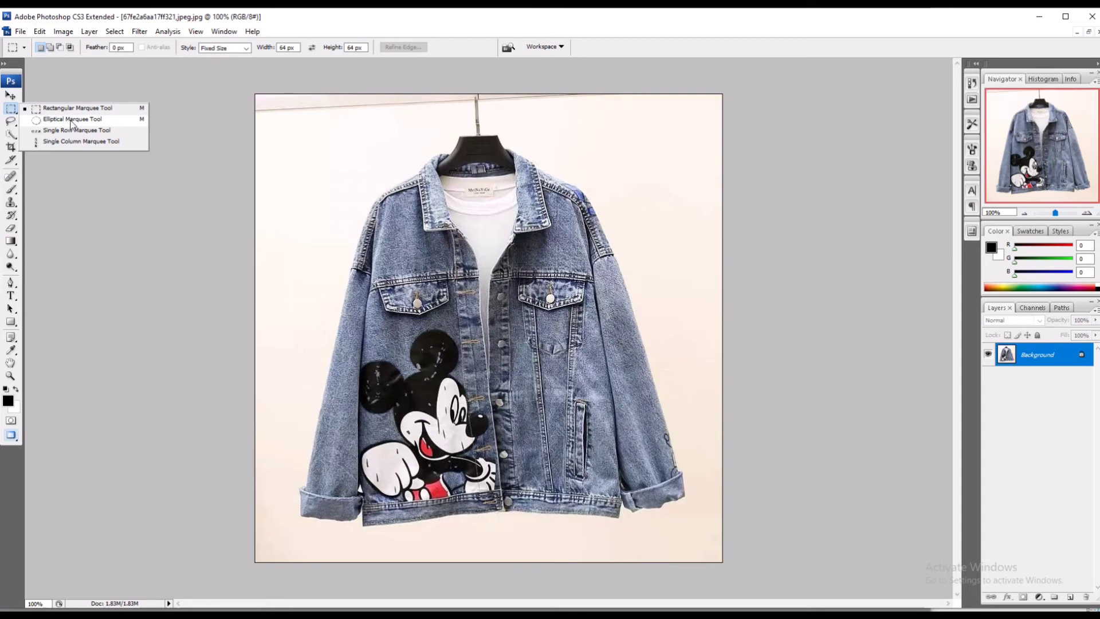
pyautogui.click(73, 121)
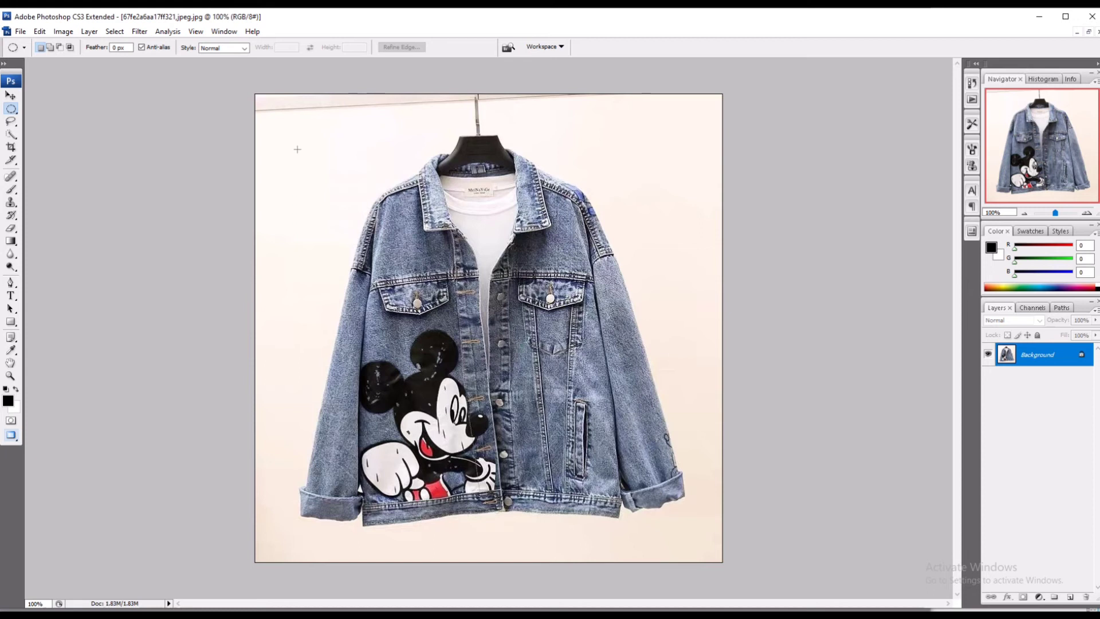
pyautogui.moveTo(309, 145); pyautogui.dragTo(715, 563)
pyautogui.moveTo(714, 563); pyautogui.dragTo(723, 564)
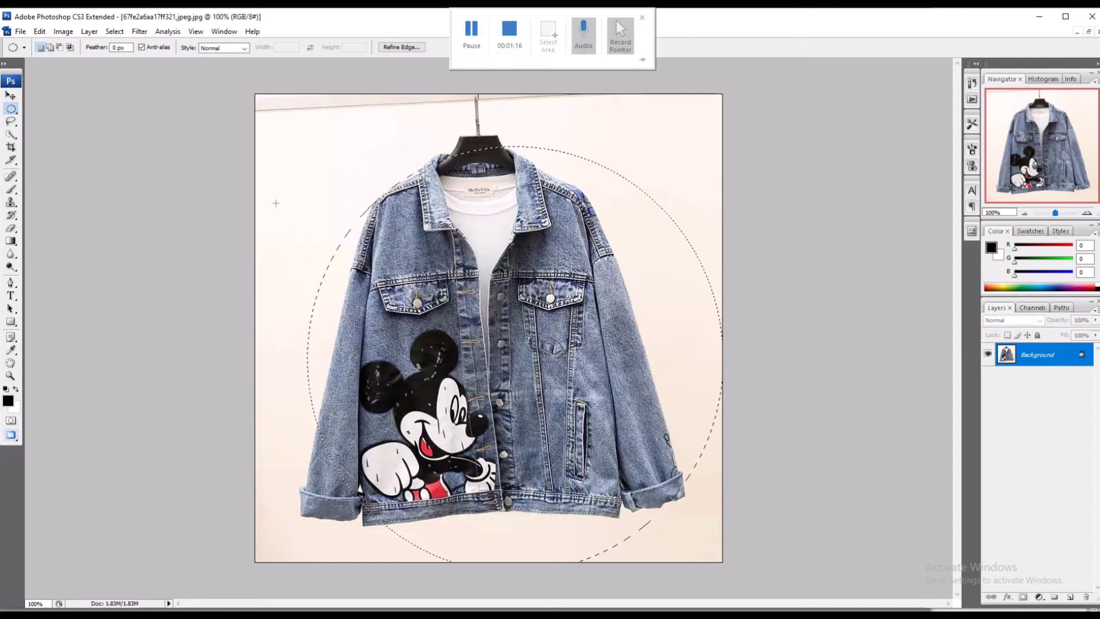
# Nudge the elliptically selected jacket area slightly to the right with the Move tool and deselect it
pyautogui.click(10, 96)
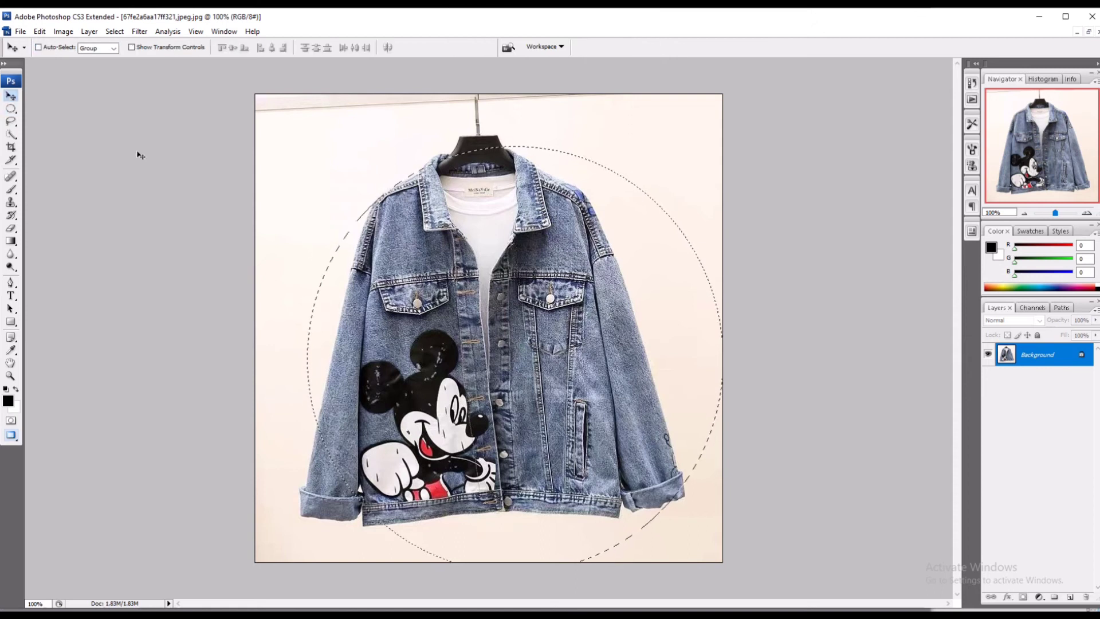
pyautogui.moveTo(416, 256)
pyautogui.mouseDown()
pyautogui.moveTo(395, 246)
pyautogui.moveTo(420, 257)
pyautogui.mouseUp()
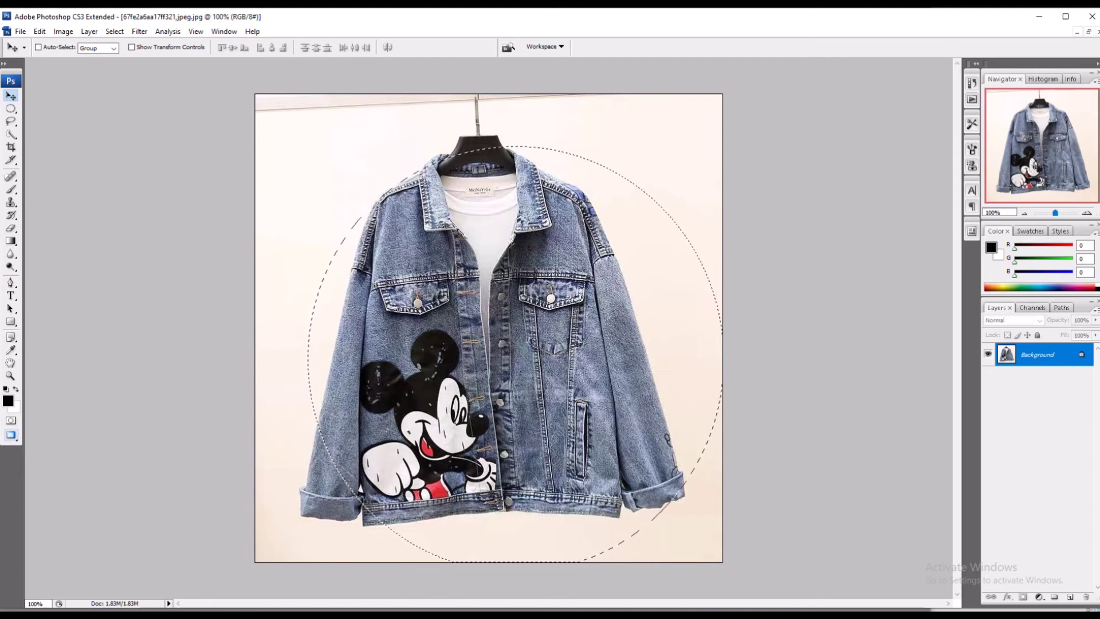
pyautogui.hotkey('ctrl', 'd')
# Draw a large elliptical selection around most of the denim jacket and set the Elliptical Marquee feather to 10 px
pyautogui.click(17, 112)
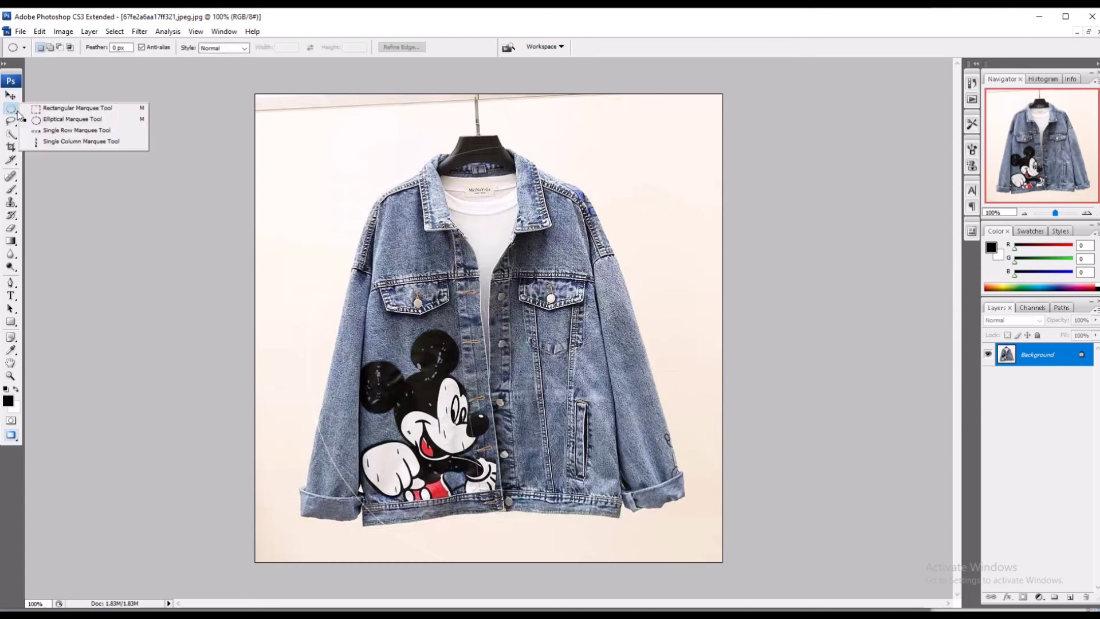
pyautogui.click(50, 122)
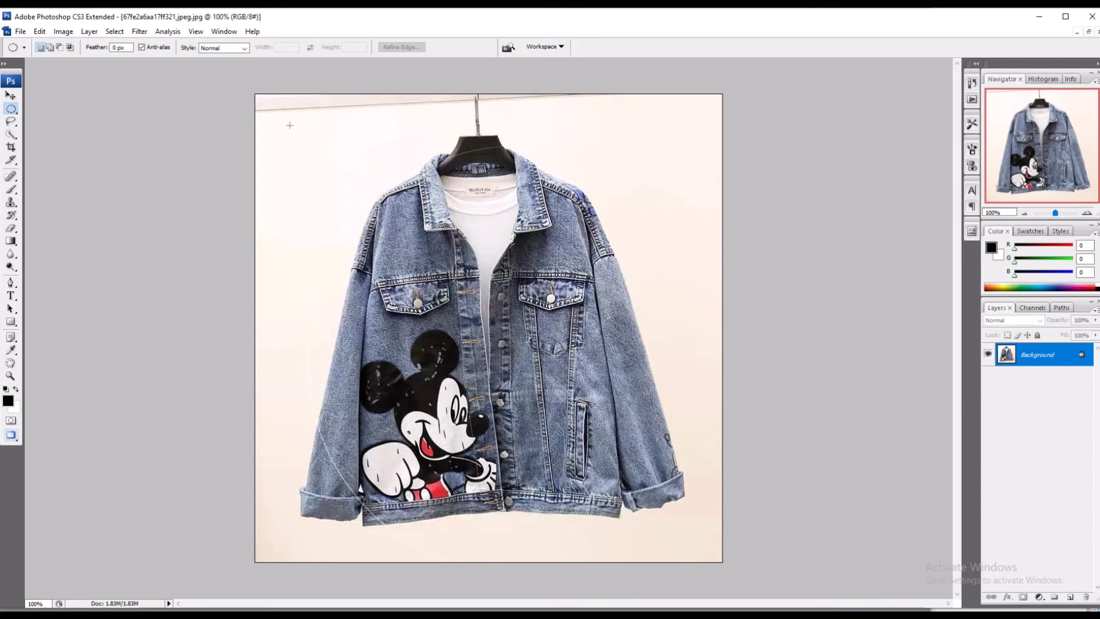
pyautogui.moveTo(290, 126); pyautogui.dragTo(454, 231)
pyautogui.moveTo(568, 303); pyautogui.dragTo(624, 350)
pyautogui.moveTo(659, 401); pyautogui.dragTo(734, 583)
pyautogui.moveTo(713, 555); pyautogui.dragTo(710, 551)
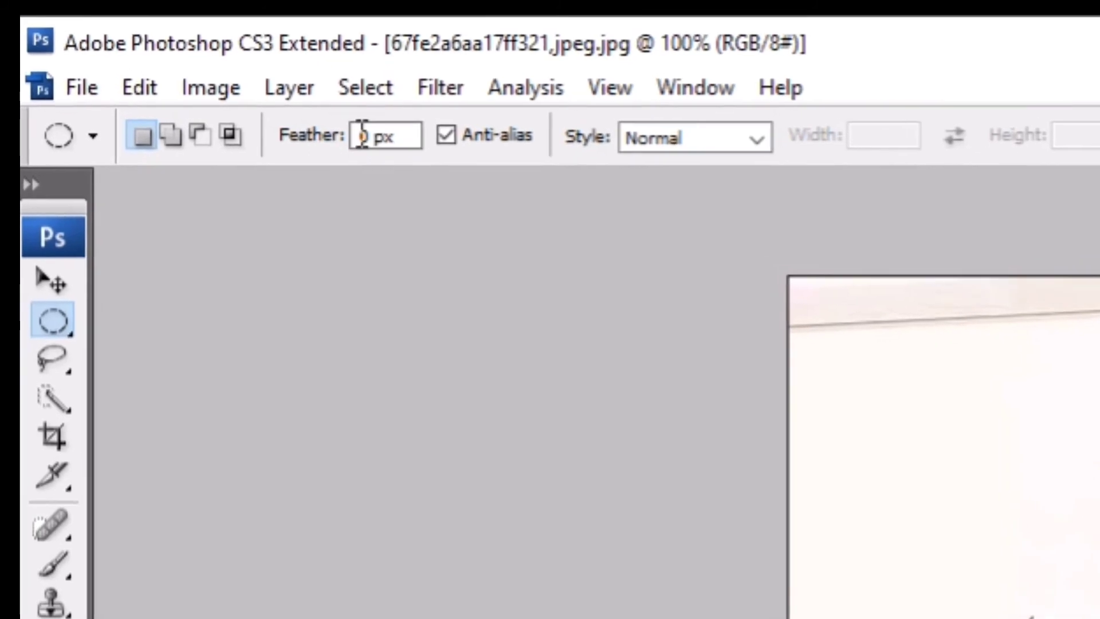
pyautogui.click(362, 136)
pyautogui.write('1')
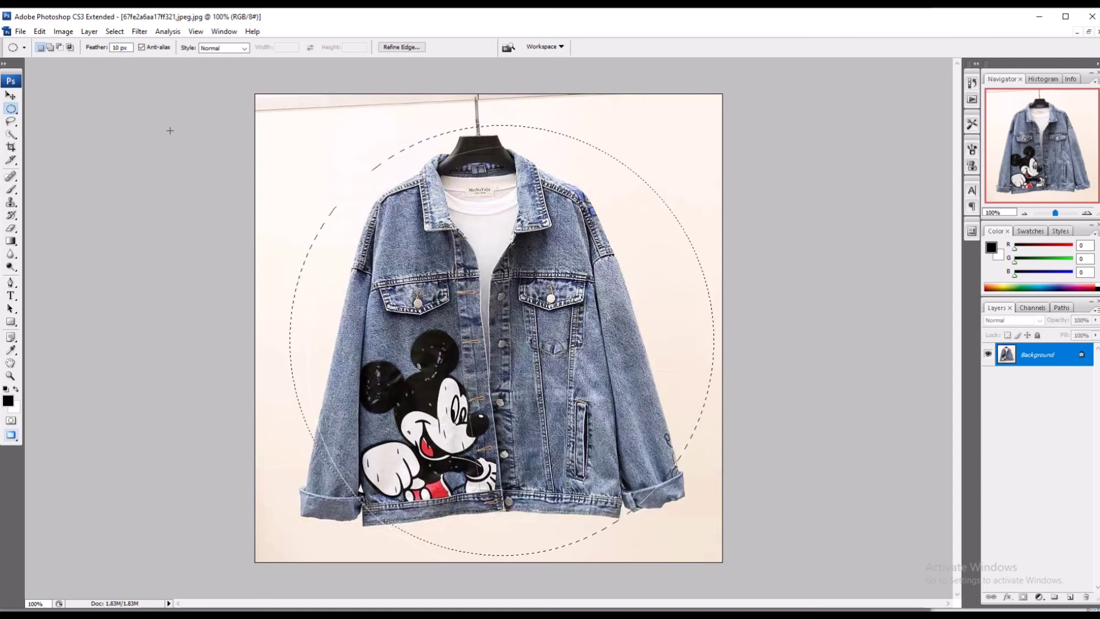
# Create a new 727 × 736 pixel document with a white background and paste the copied elliptical jacket area into it
pyautogui.hotkey('ctrl', 'n')
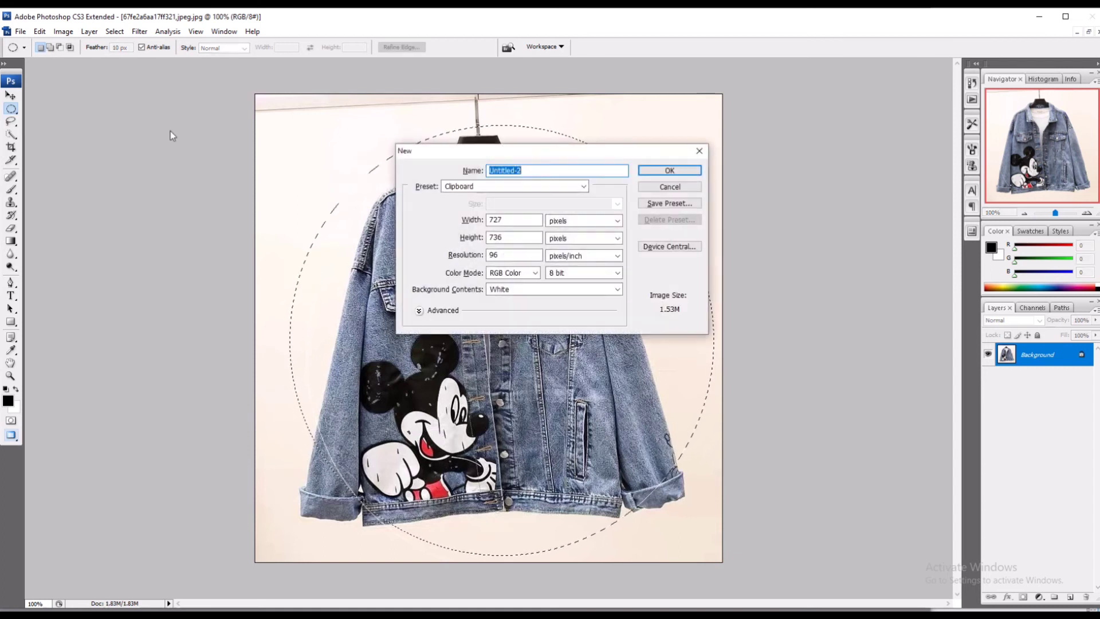
pyautogui.click(670, 172)
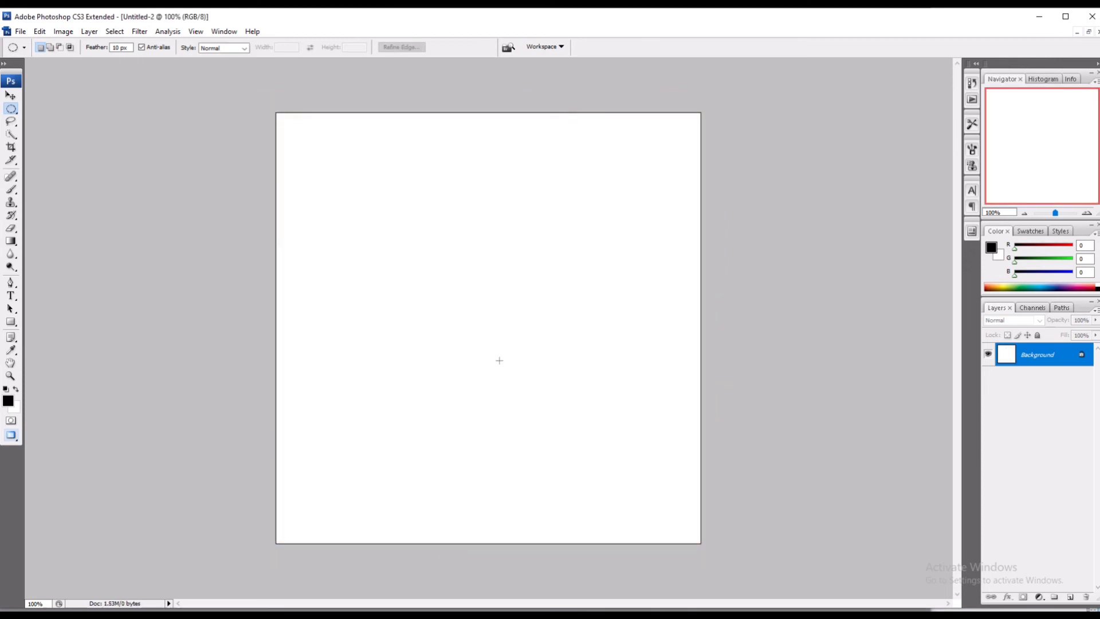
pyautogui.hotkey('ctrl', 'v')
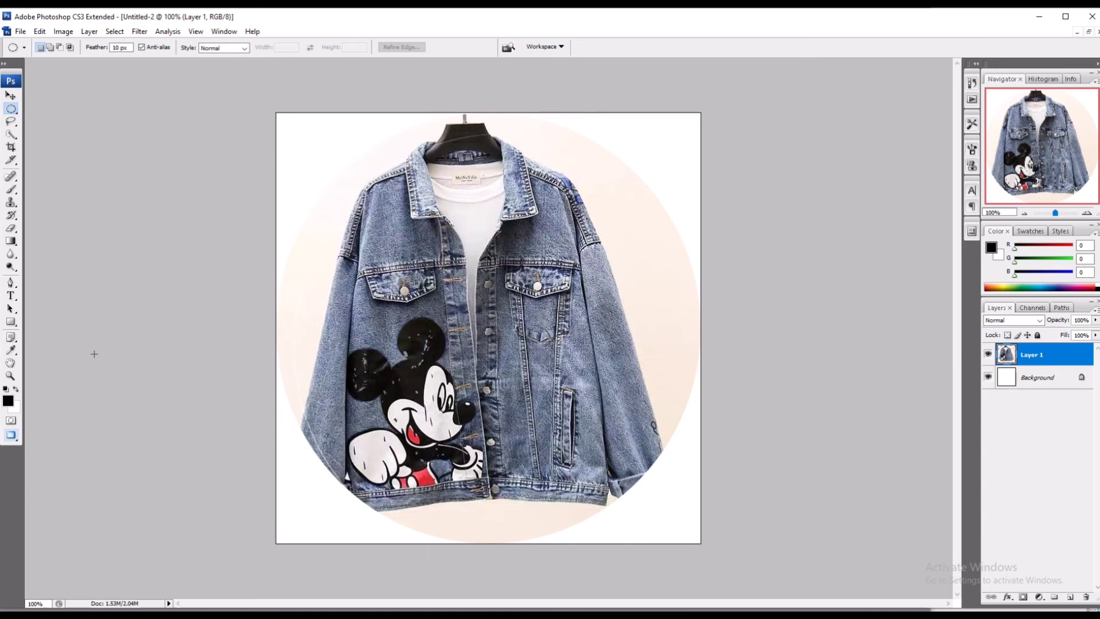
# Try several single-row selections across the jacket photo with the Single Row Marquee tool, ending with one through the collar
pyautogui.rightClick(10, 109)
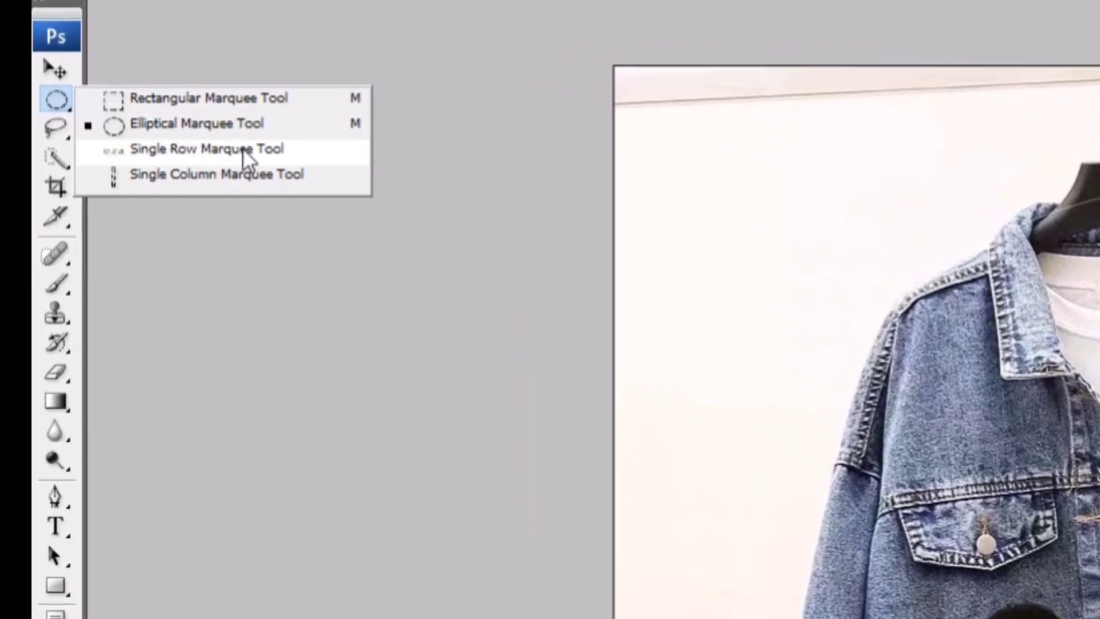
pyautogui.click(274, 178)
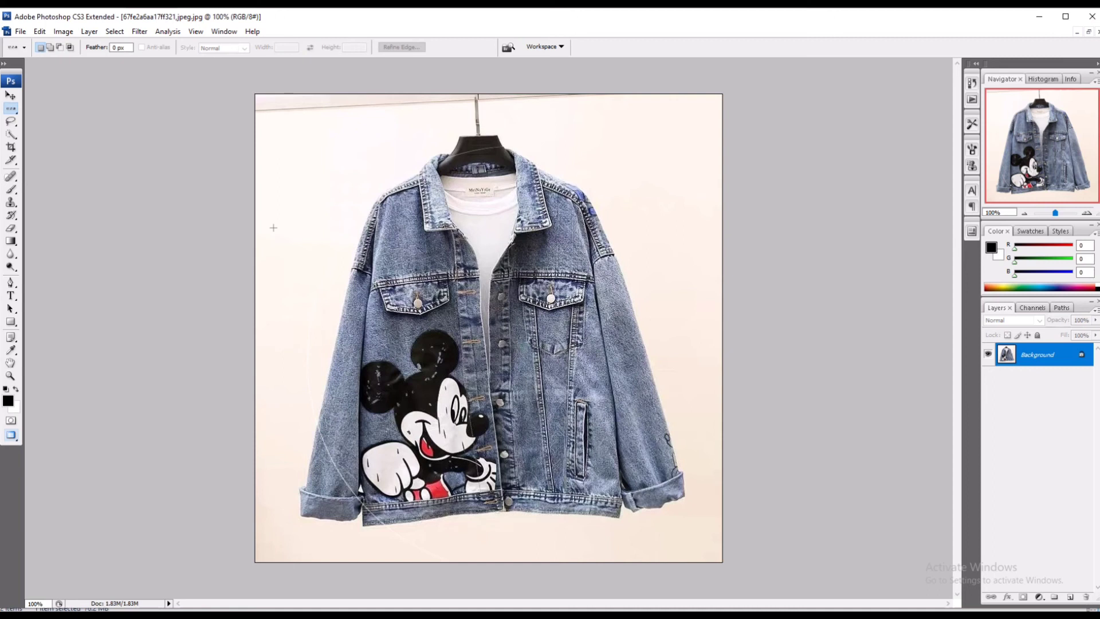
pyautogui.click(10, 108)
pyautogui.click(72, 130)
pyautogui.click(299, 219)
pyautogui.click(293, 303)
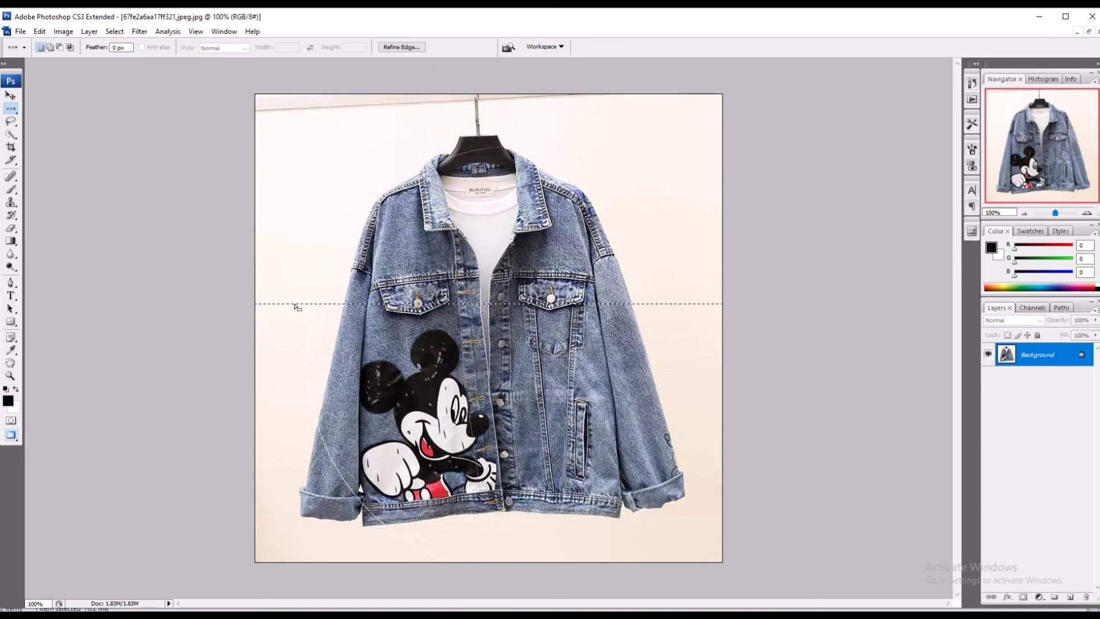
pyautogui.click(290, 211)
# Try several single-column selections with the Single Column Marquee tool, ending with one through the Mickey print's outer ear
pyautogui.click(11, 108)
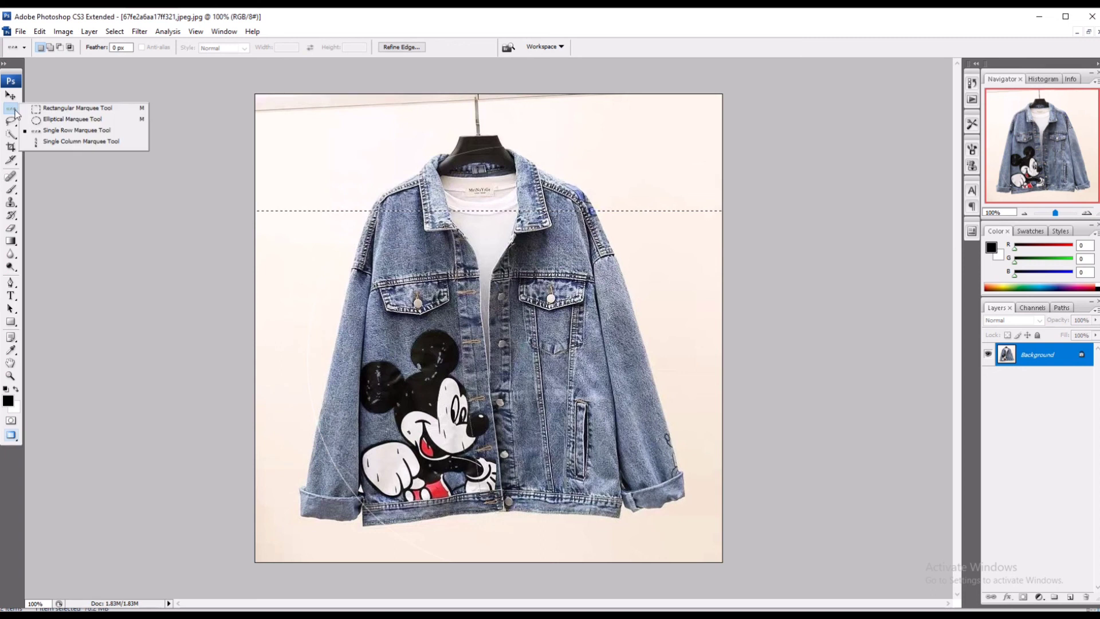
pyautogui.click(73, 145)
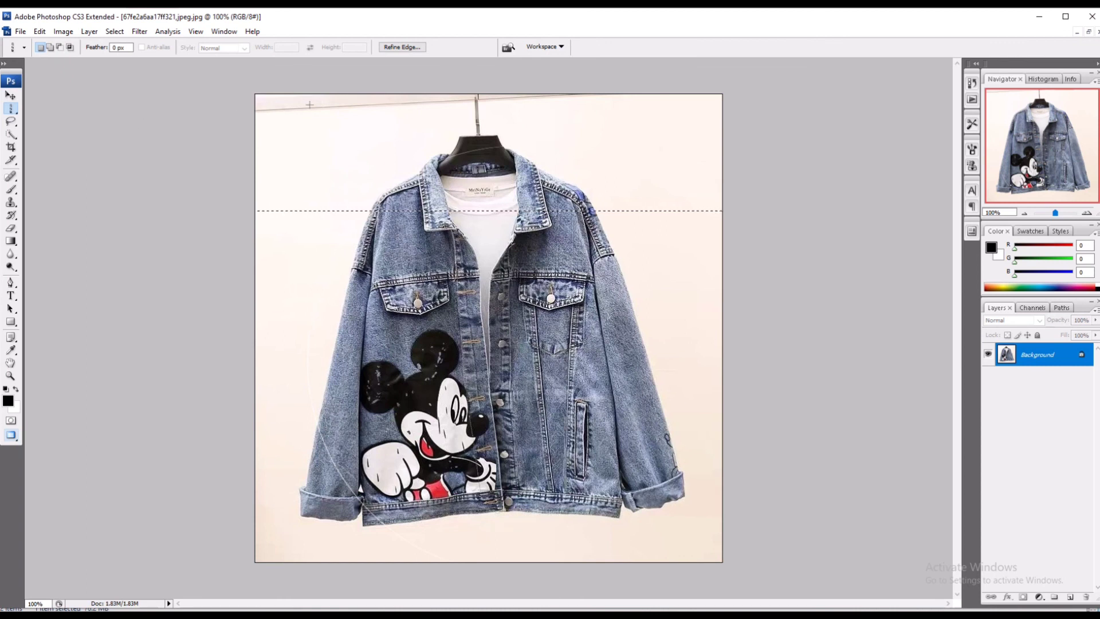
pyautogui.click(342, 103)
pyautogui.click(569, 120)
pyautogui.click(393, 110)
pyautogui.click(597, 106)
pyautogui.click(381, 115)
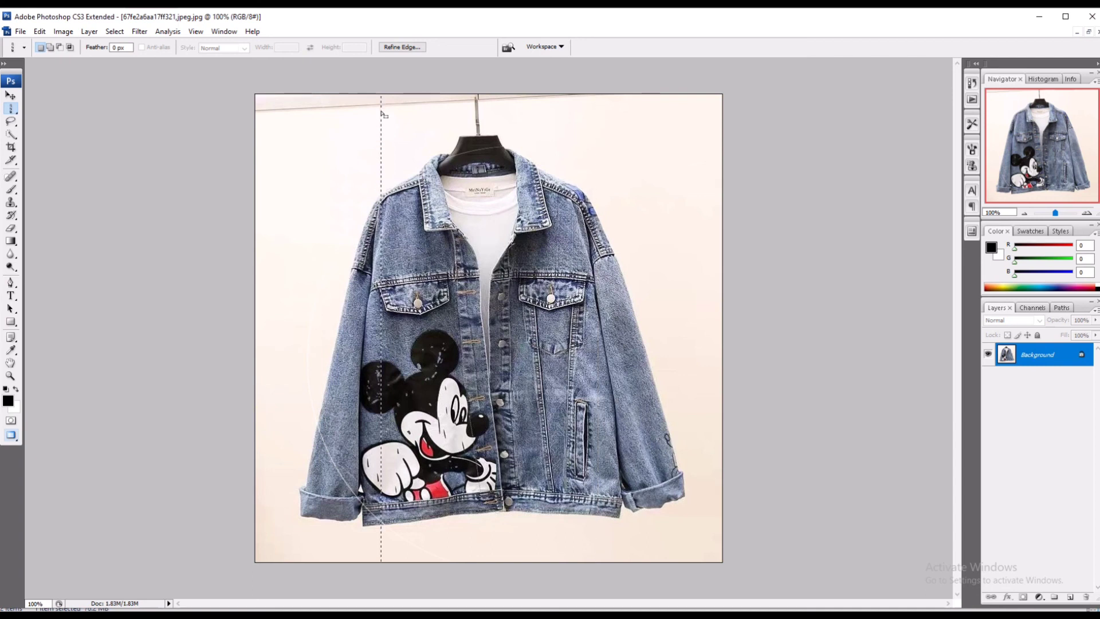